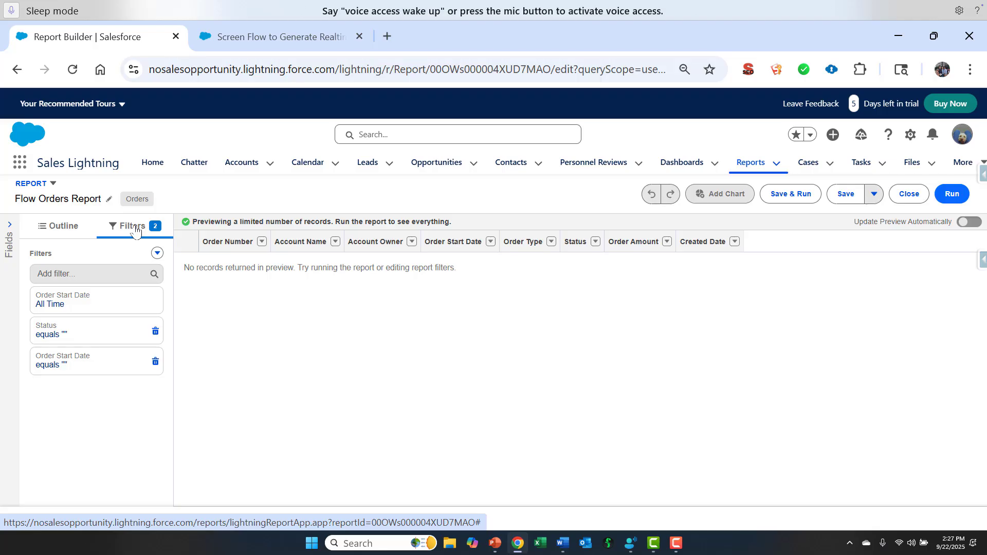
# Switch to the screen flow and examine the Record Types section and Order Record Type picklist settings in the Order Report Filter Inputs screen
pyautogui.click(281, 37)
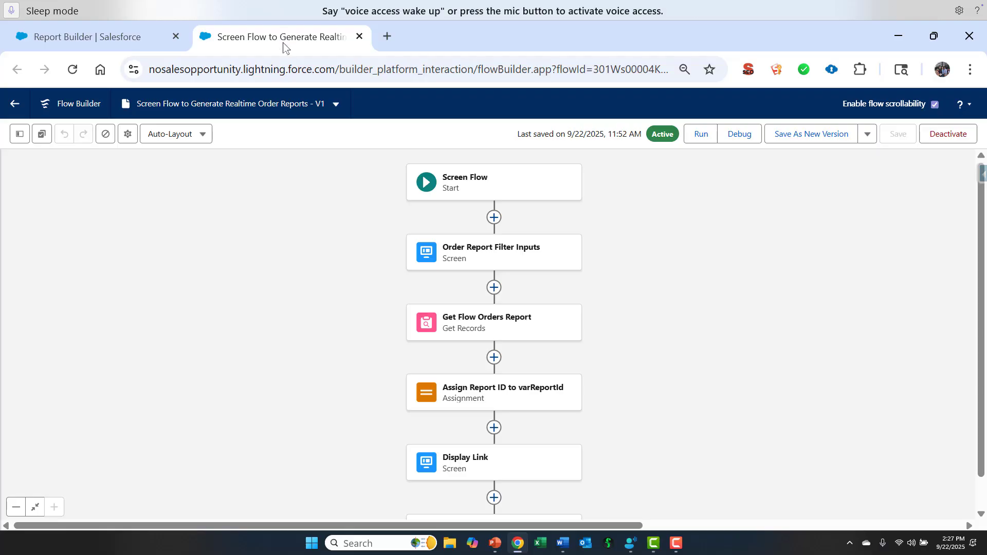
pyautogui.doubleClick(468, 256)
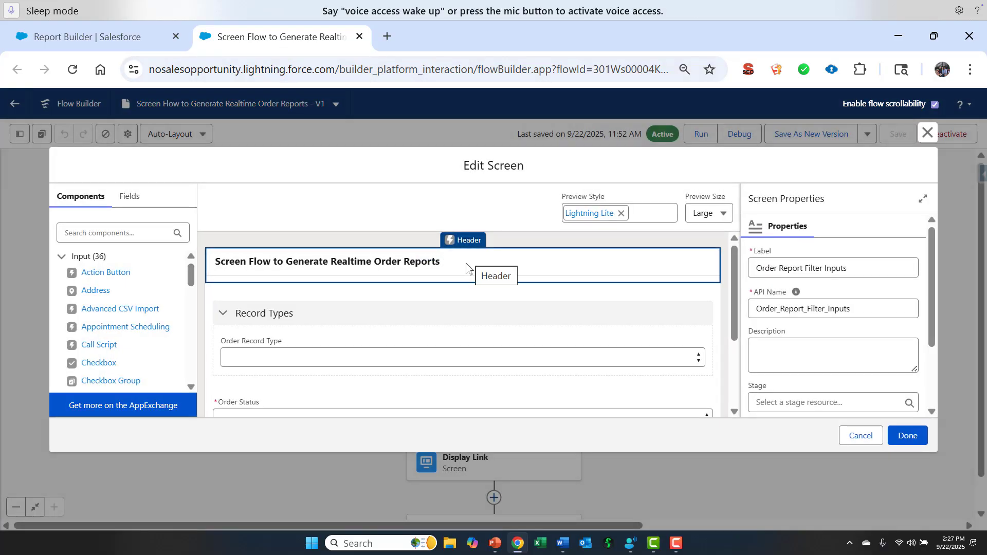
pyautogui.click(442, 318)
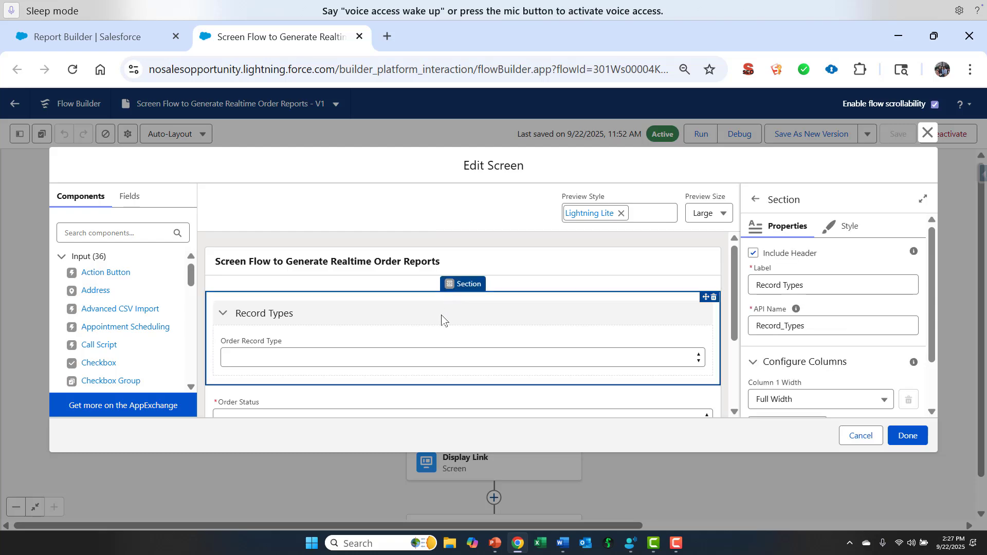
pyautogui.click(931, 412)
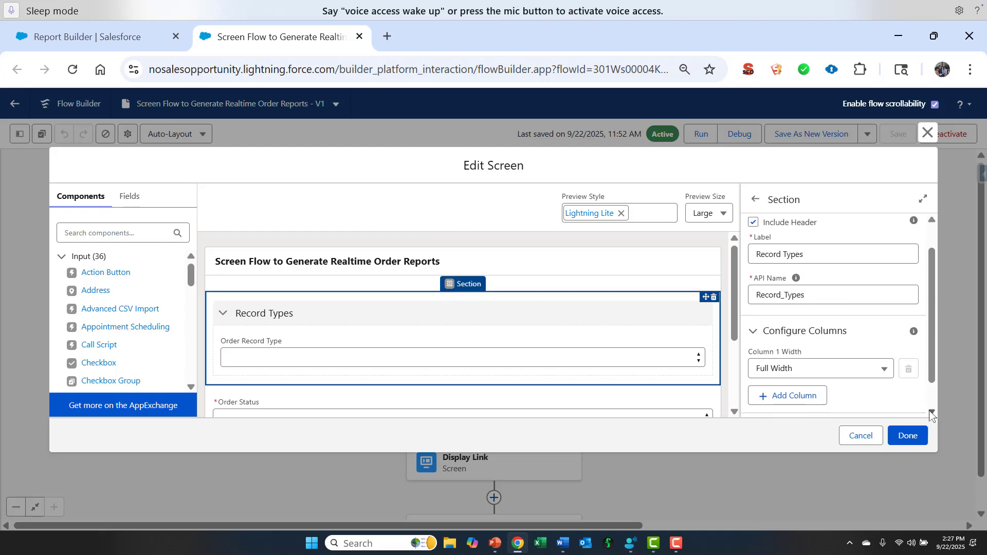
pyautogui.click(931, 412)
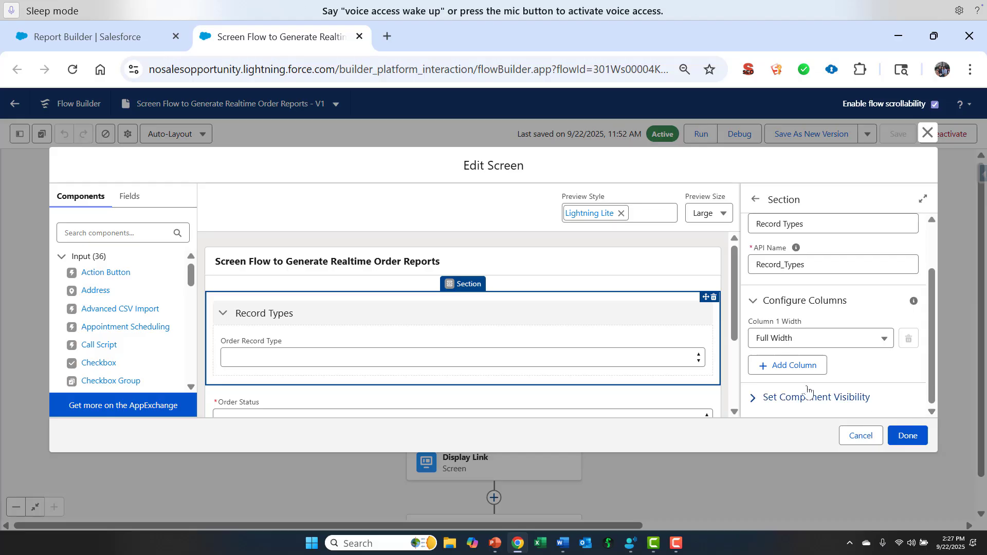
pyautogui.click(608, 345)
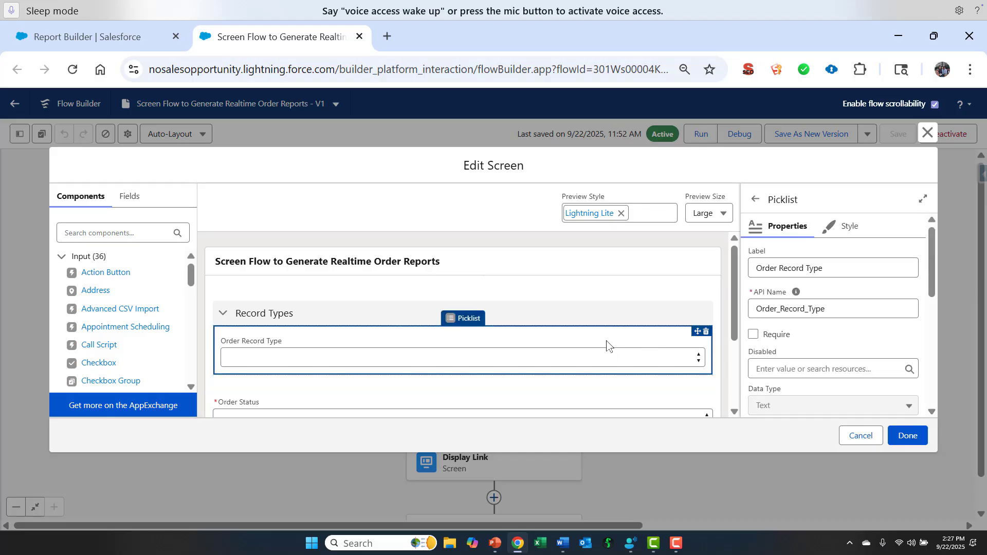
pyautogui.click(932, 412)
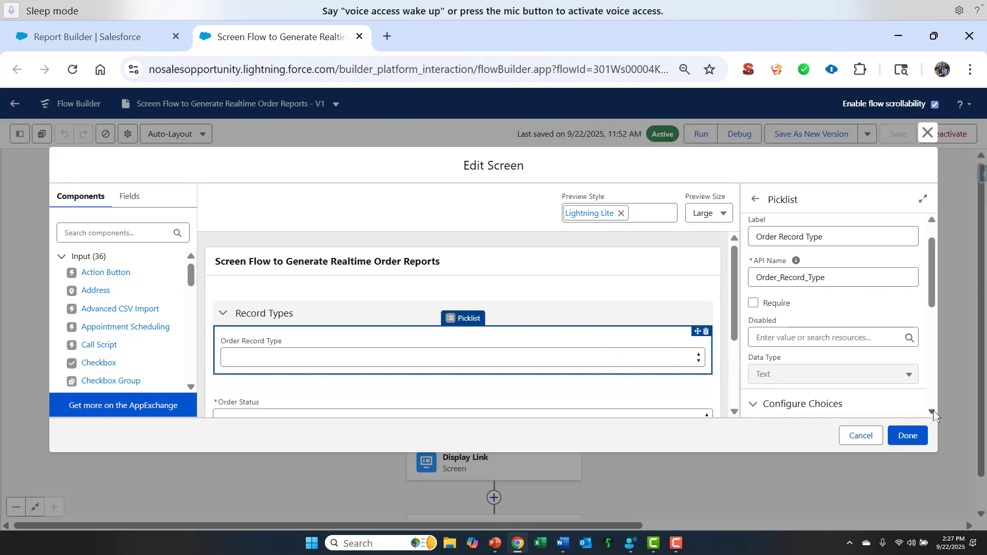
pyautogui.click(931, 412)
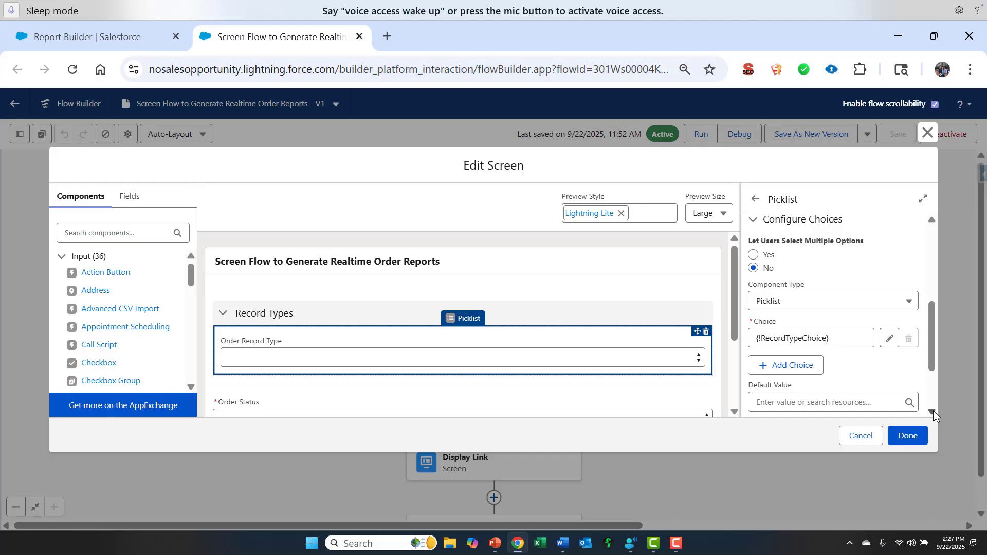
pyautogui.click(860, 435)
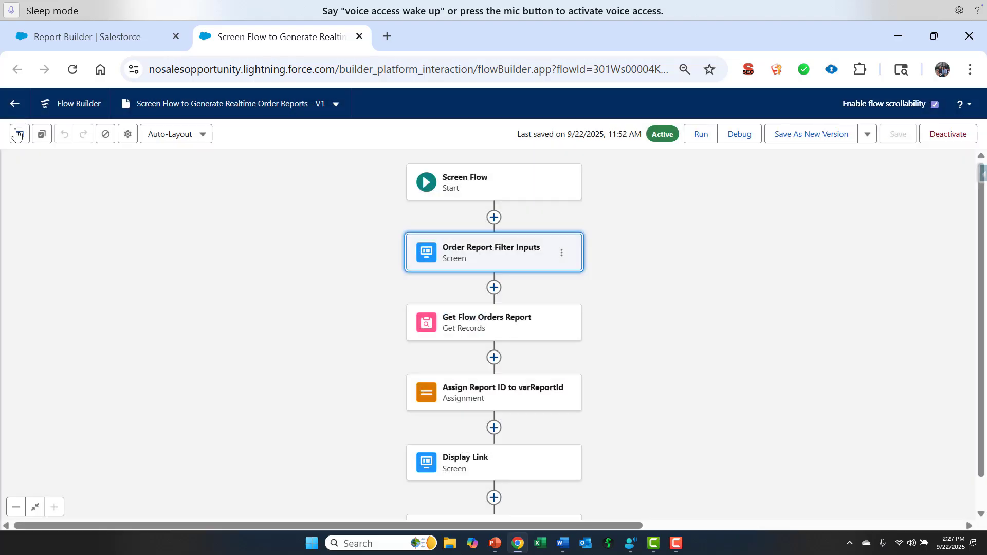
# Examine the RecordTypeChoice record choice set's filter condition, sort order, and choice label and value settings
pyautogui.click(18, 134)
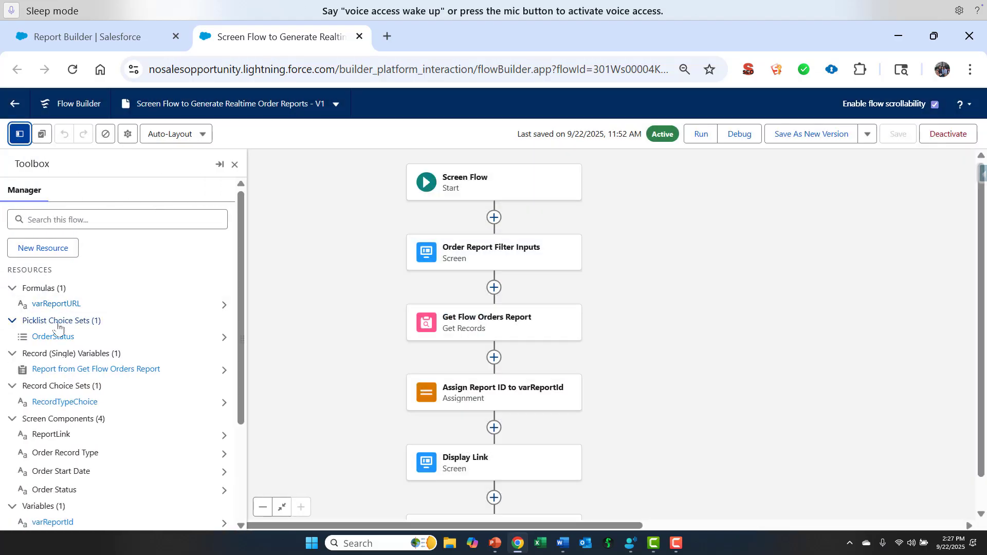
pyautogui.click(58, 402)
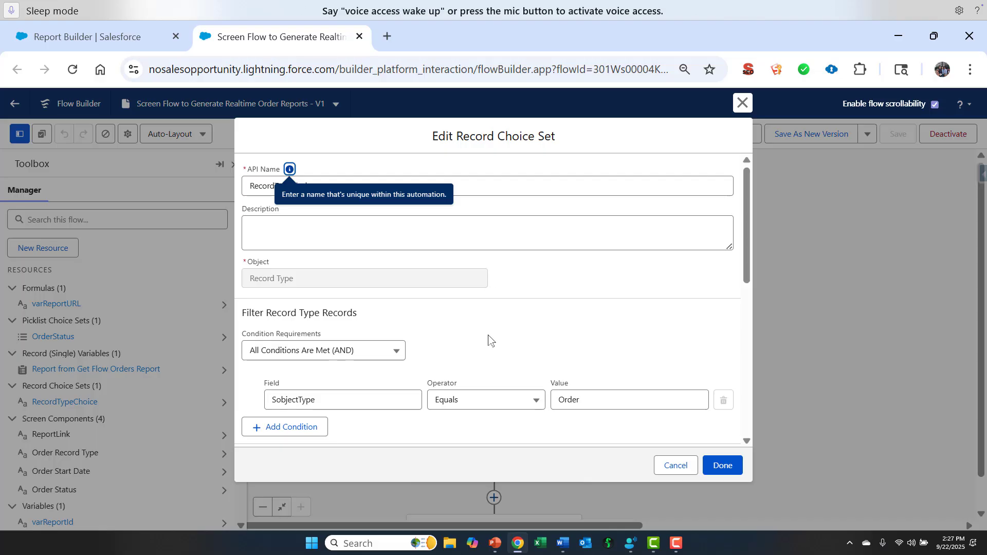
pyautogui.scroll(-3, 488, 338)
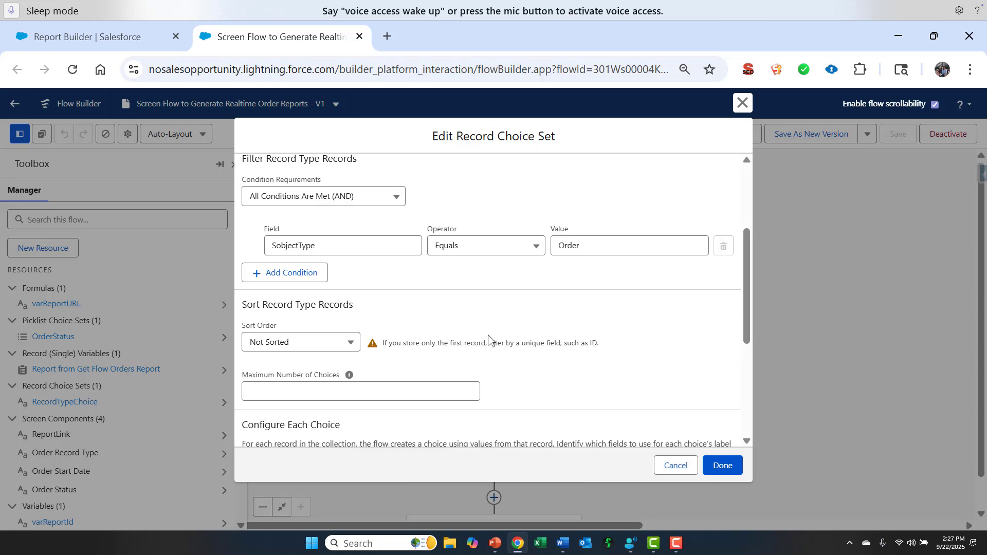
pyautogui.scroll(-3, 489, 338)
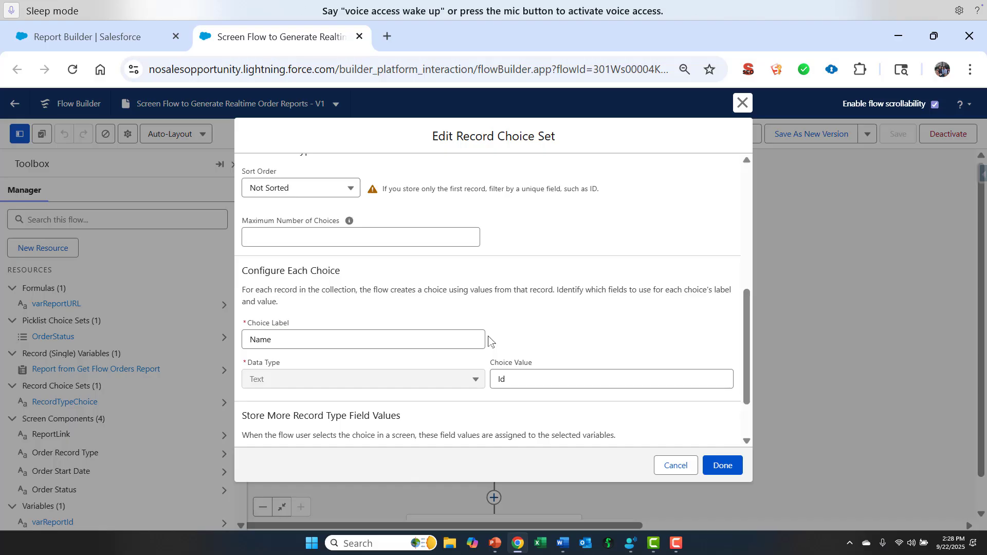
pyautogui.click(672, 465)
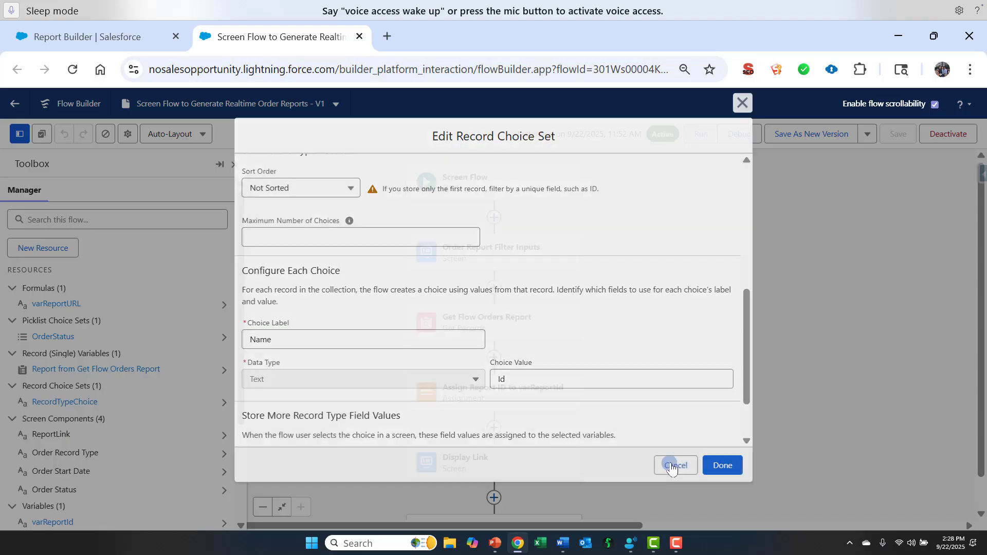
# Examine the properties of the Order Status picklist and Order Start Date text component in the Order Report Filter Inputs screen
pyautogui.click(462, 246)
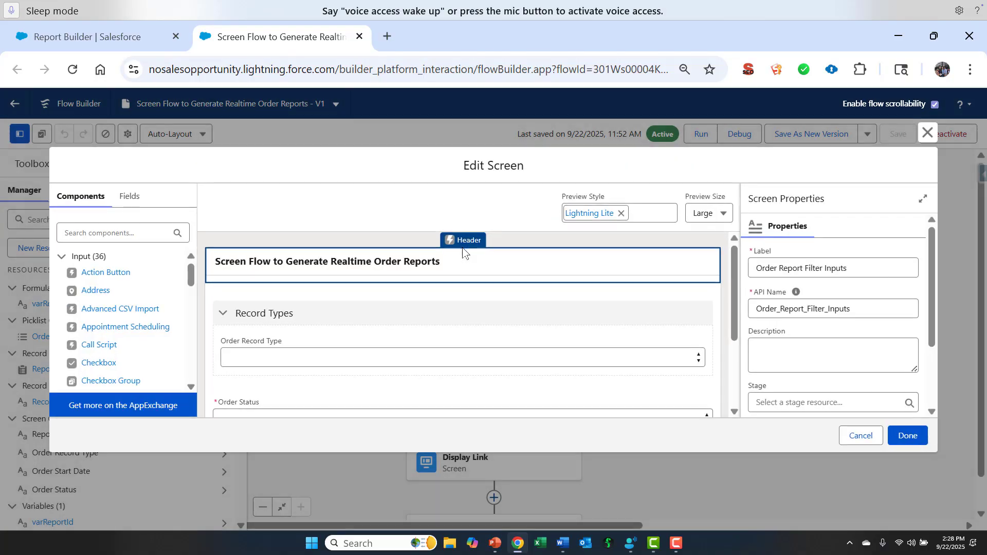
pyautogui.click(432, 306)
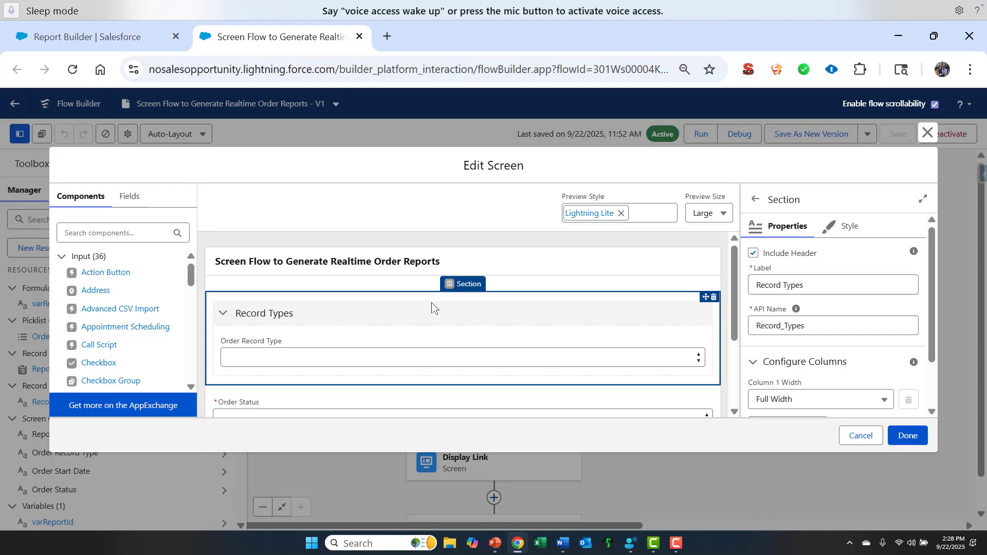
pyautogui.scroll(-3, 431, 306)
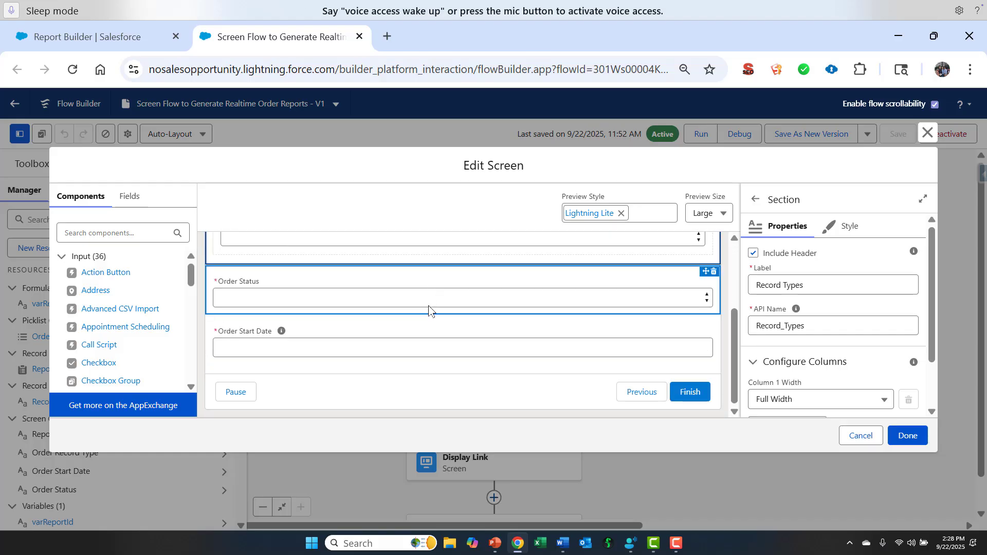
pyautogui.click(431, 301)
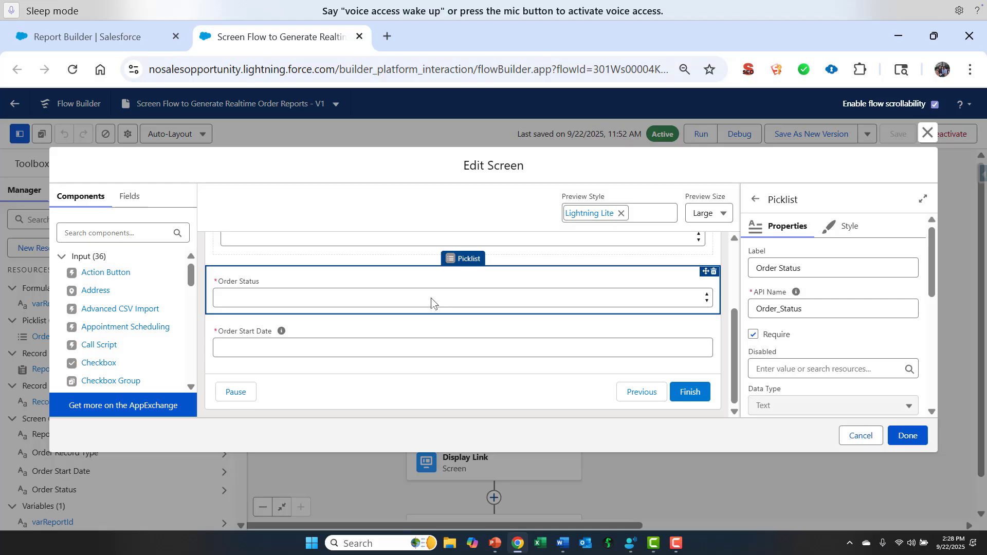
pyautogui.click(419, 353)
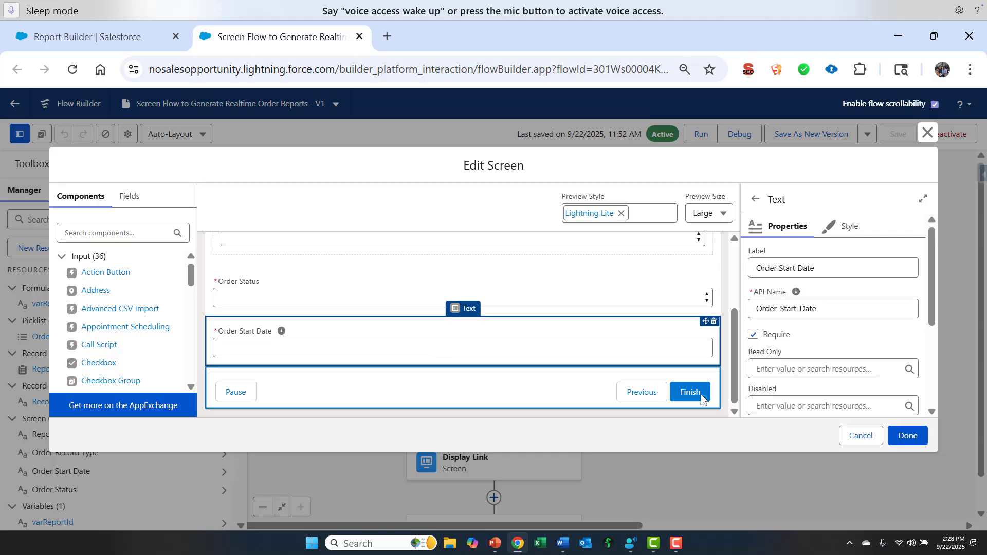
pyautogui.click(859, 436)
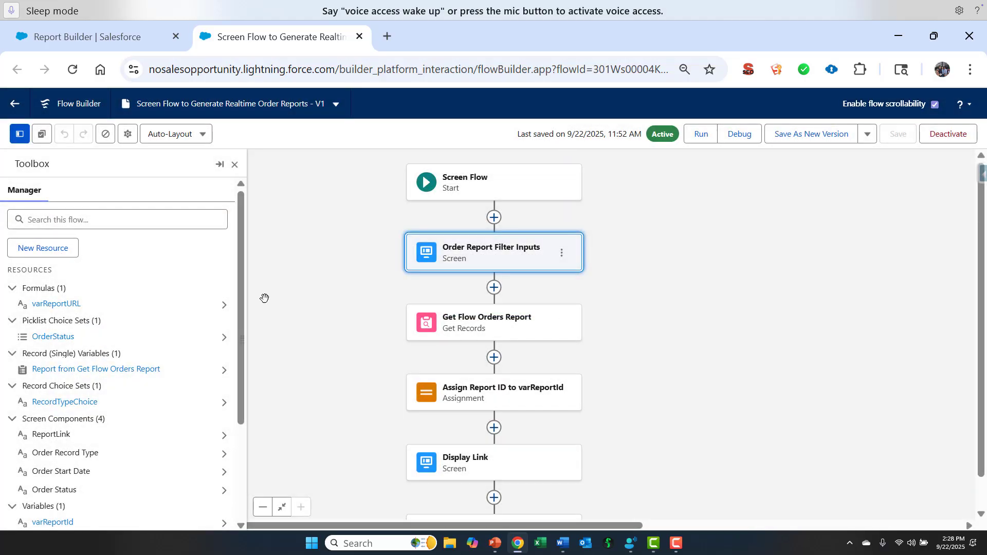
# Examine the full varReportURL formula, enlarging its formula area so that every line can be read
pyautogui.click(53, 304)
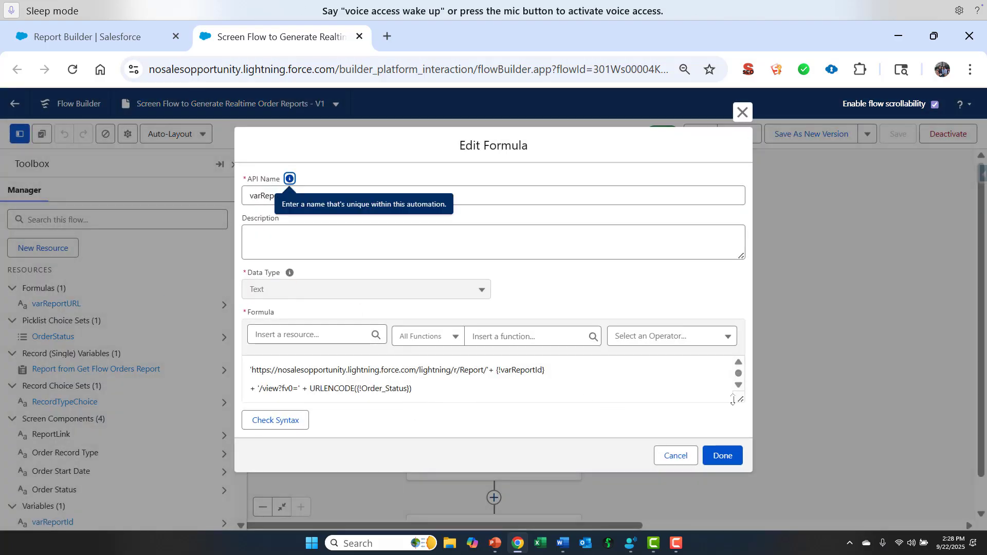
pyautogui.moveTo(739, 399); pyautogui.dragTo(745, 447)
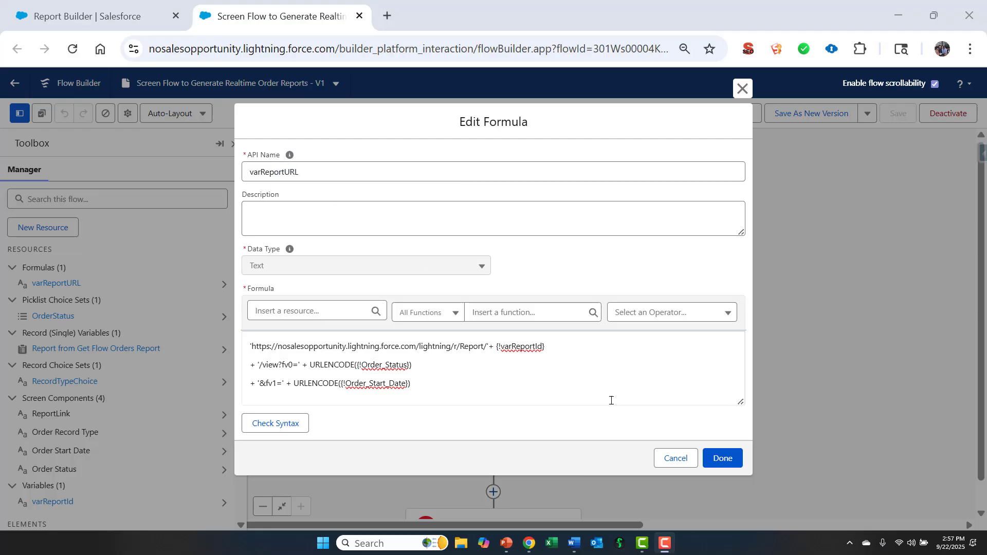
pyautogui.click(672, 454)
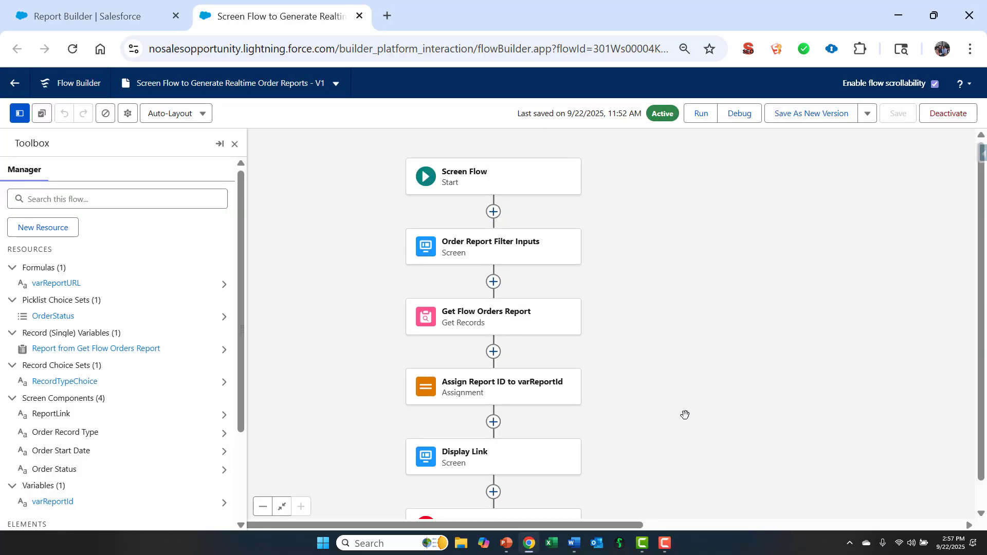
# Examine the filter and storage settings of the Get Flow Orders Report element and the variable assignment in Assign Report ID to varReportId
pyautogui.click(486, 317)
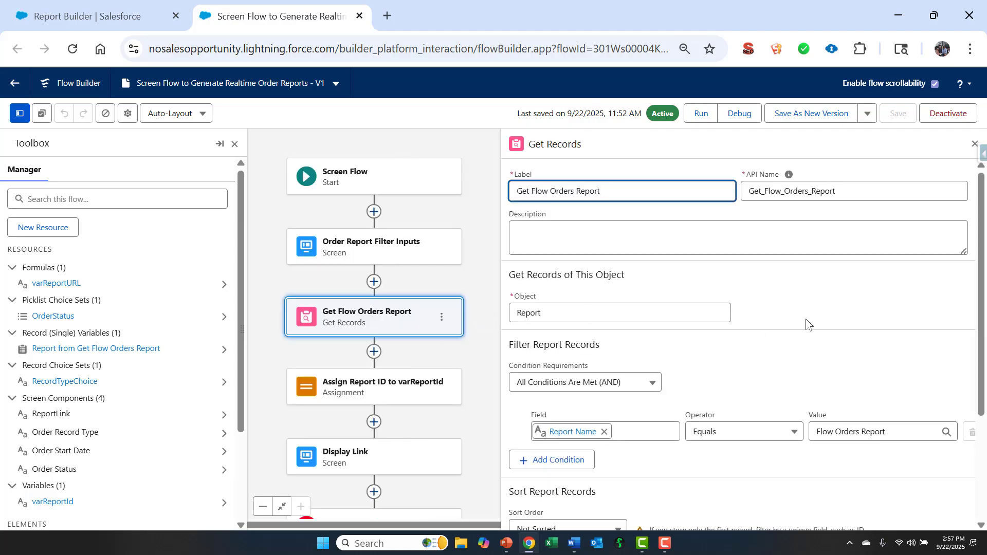
pyautogui.scroll(-3, 806, 324)
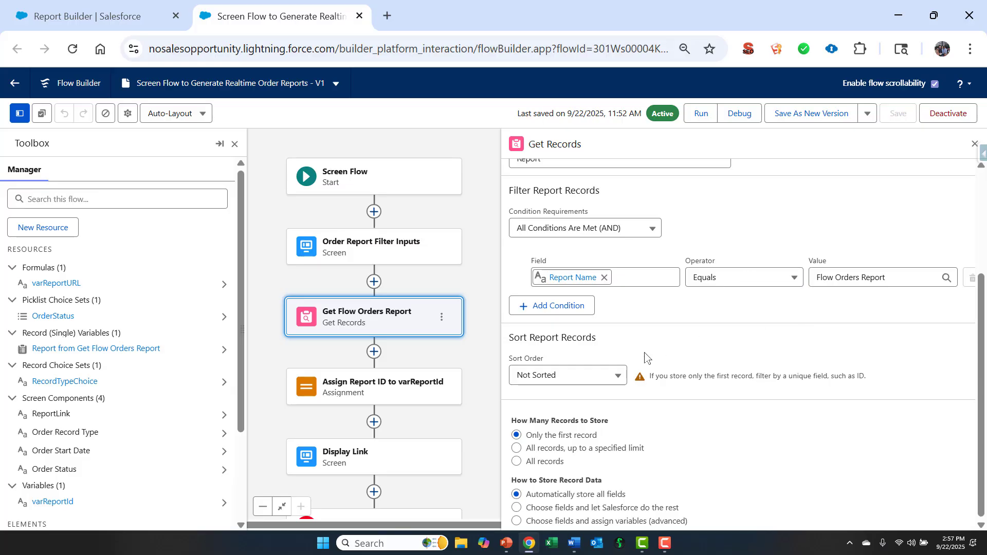
pyautogui.click(401, 393)
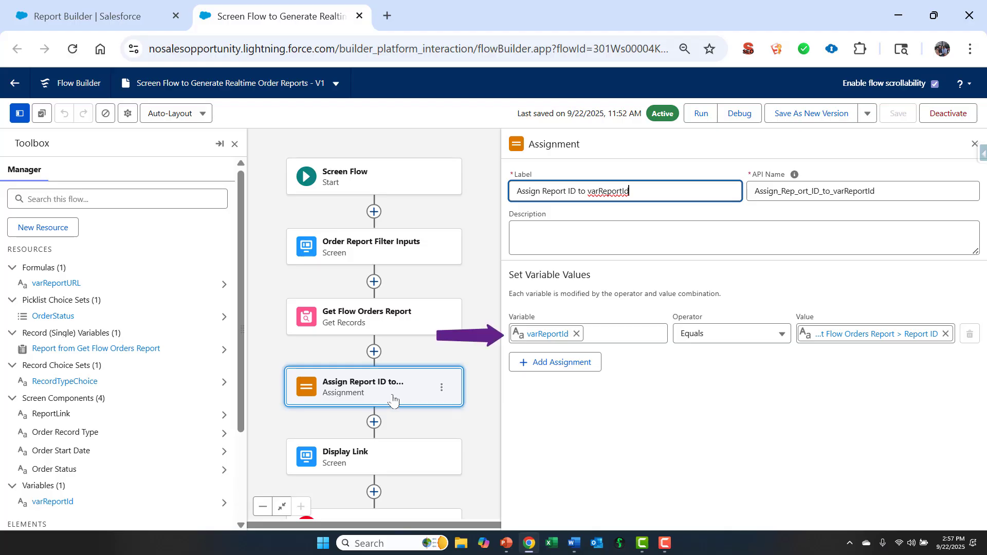
# Examine the Display Link screen with its report link, and recheck the varReportURL formula behind it
pyautogui.doubleClick(365, 460)
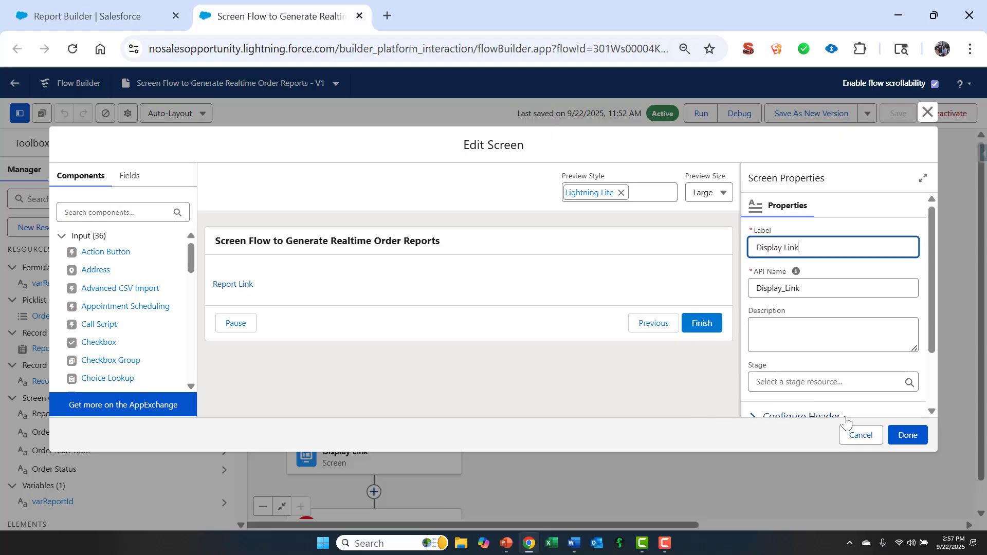
pyautogui.click(859, 434)
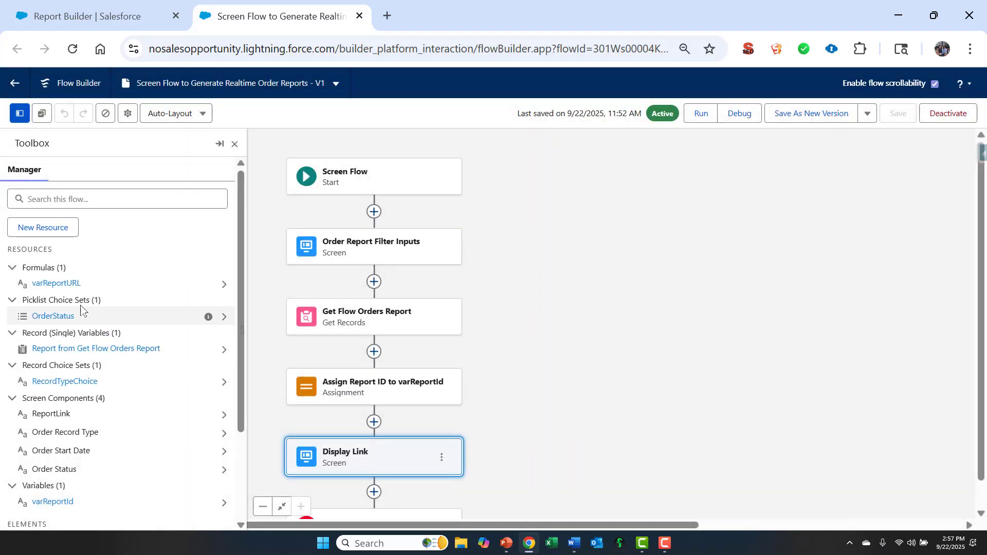
pyautogui.click(60, 284)
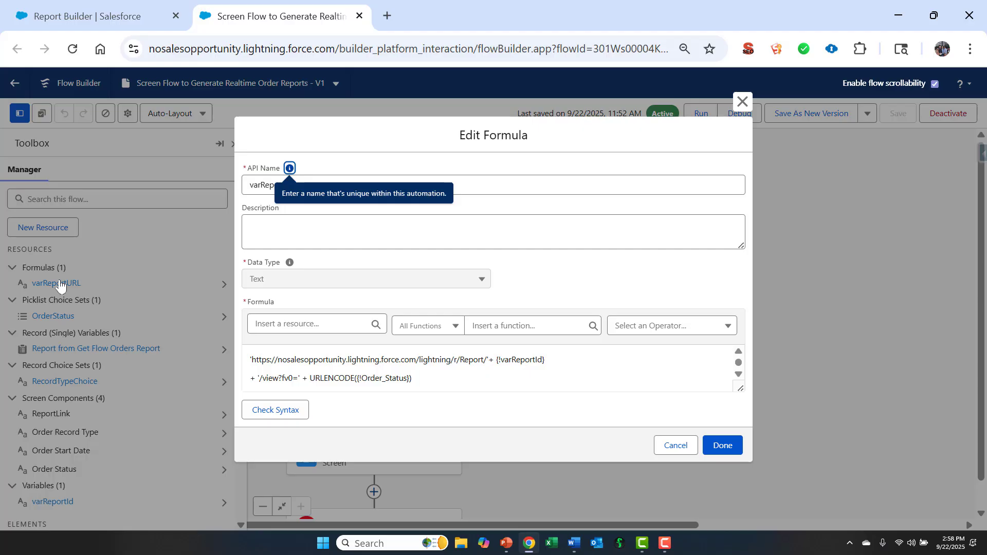
pyautogui.click(676, 446)
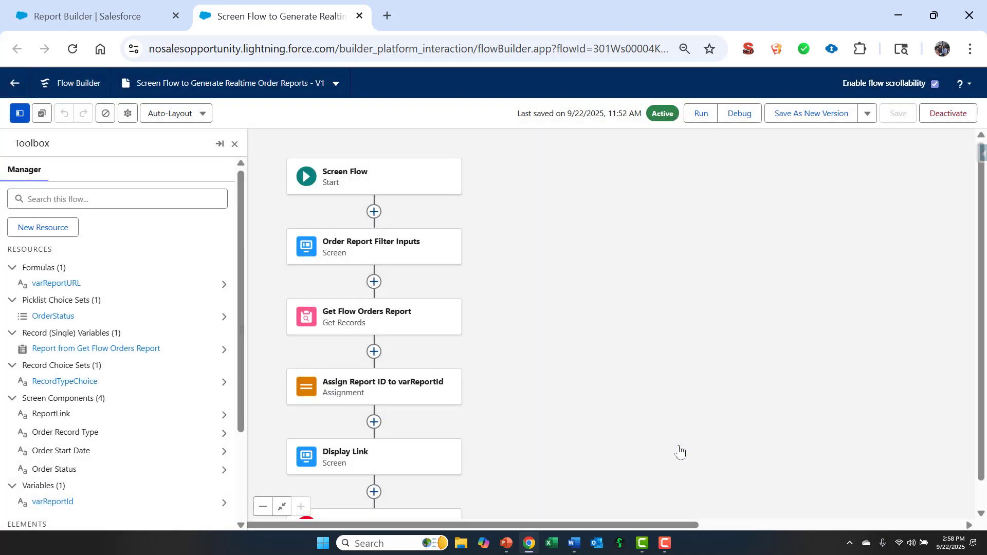
# Start a debug run of the flow, then collapse and re-expand the Record Types section on its first screen
pyautogui.click(746, 114)
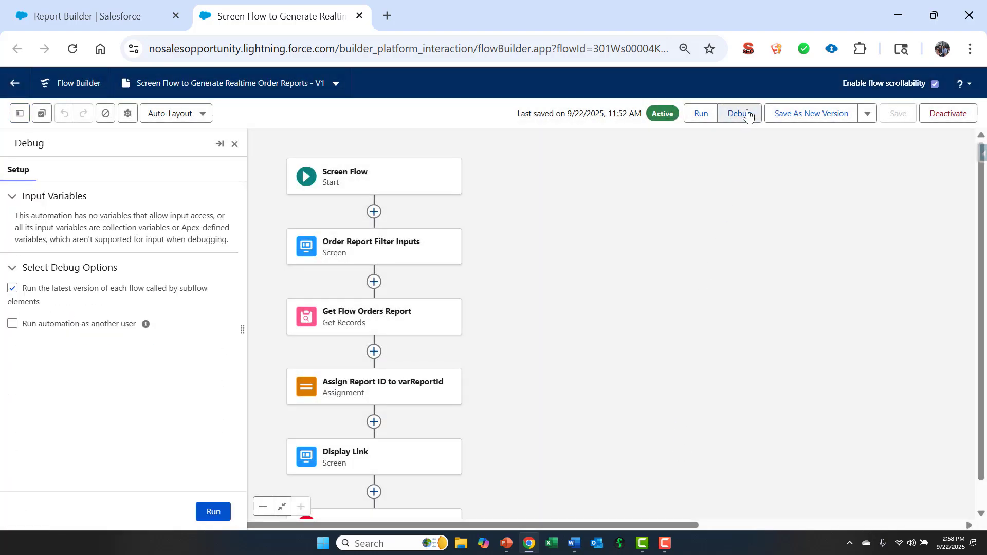
pyautogui.click(215, 511)
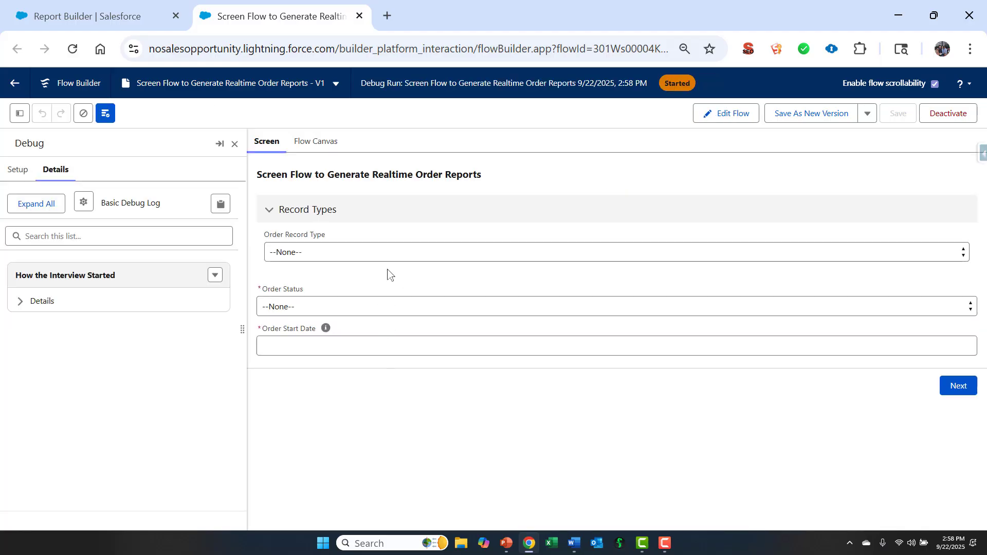
pyautogui.click(267, 210)
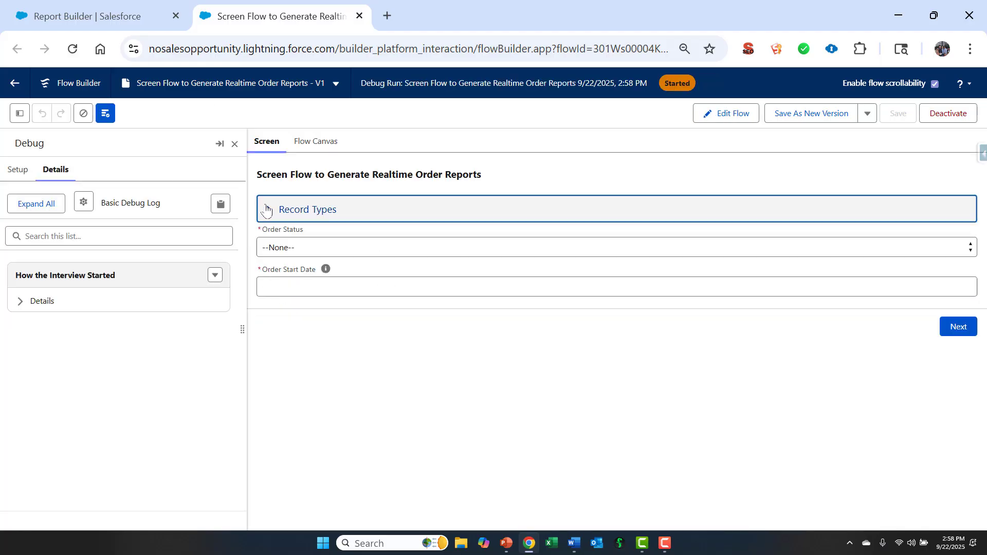
pyautogui.click(271, 211)
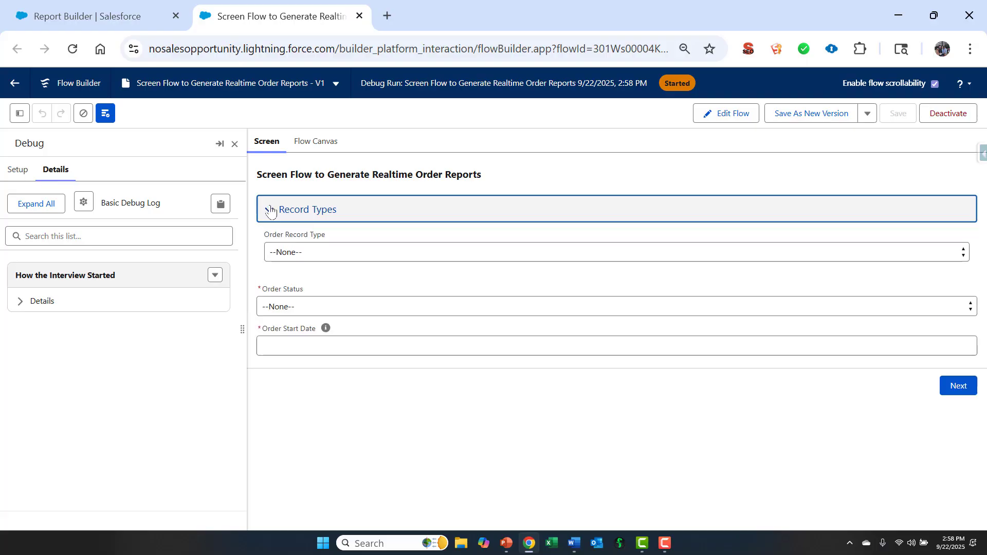
# Submit the filter screen with Large Orders as order record type, Draft as order status and This Week as order start date
pyautogui.click(299, 253)
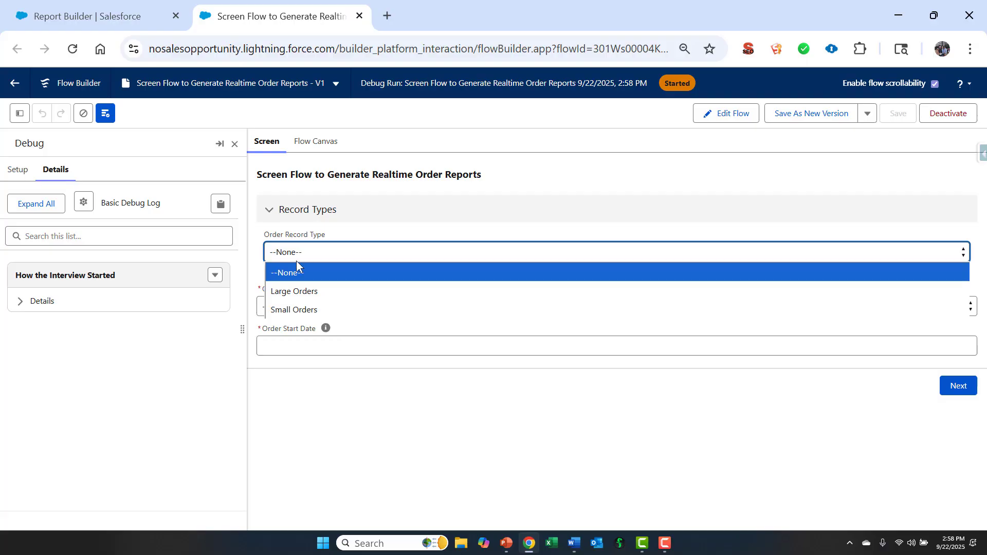
pyautogui.click(293, 291)
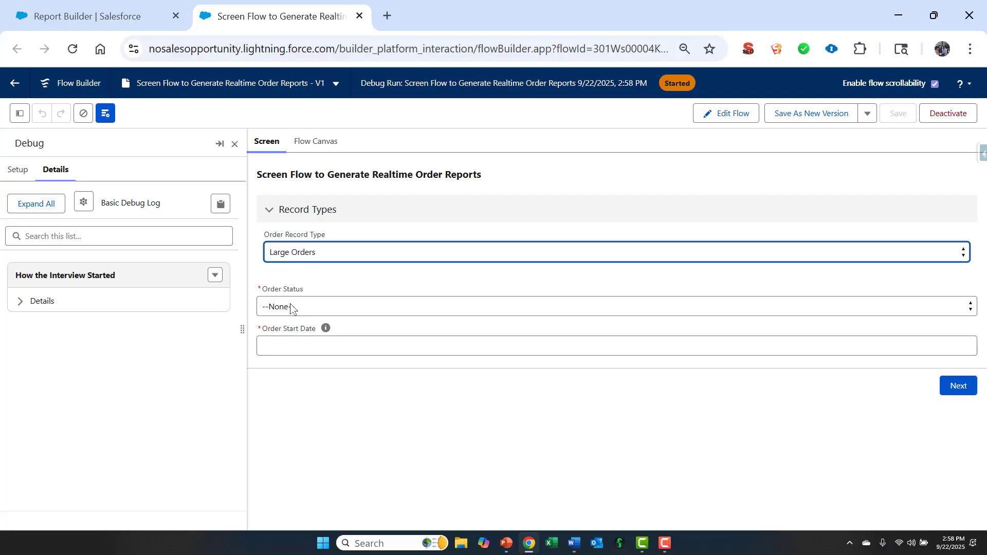
pyautogui.click(292, 307)
pyautogui.click(287, 345)
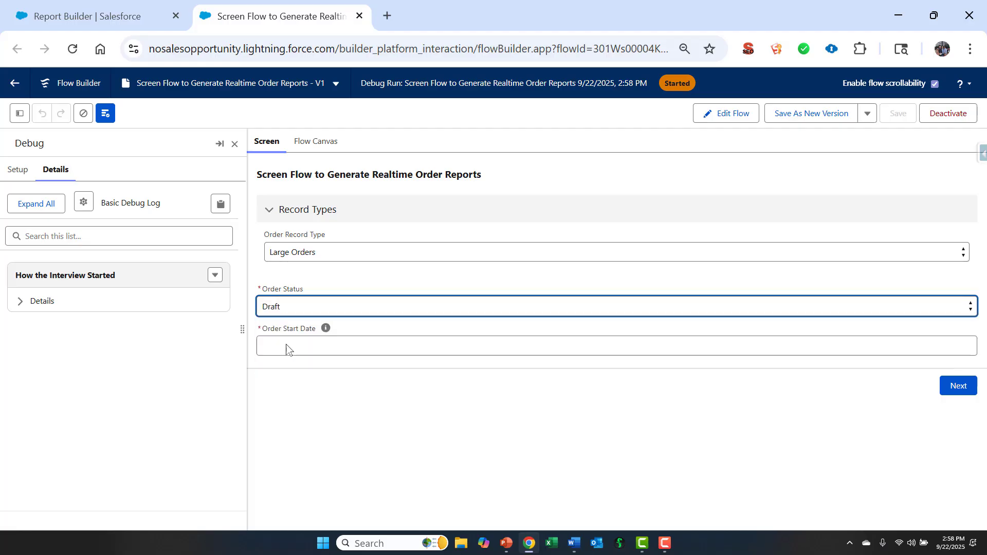
pyautogui.click(297, 345)
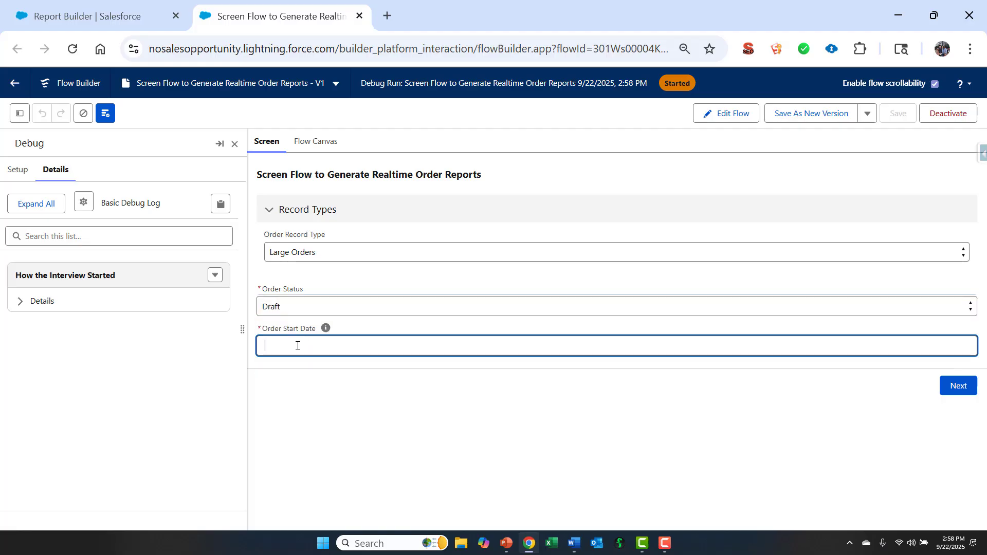
pyautogui.write('This ')
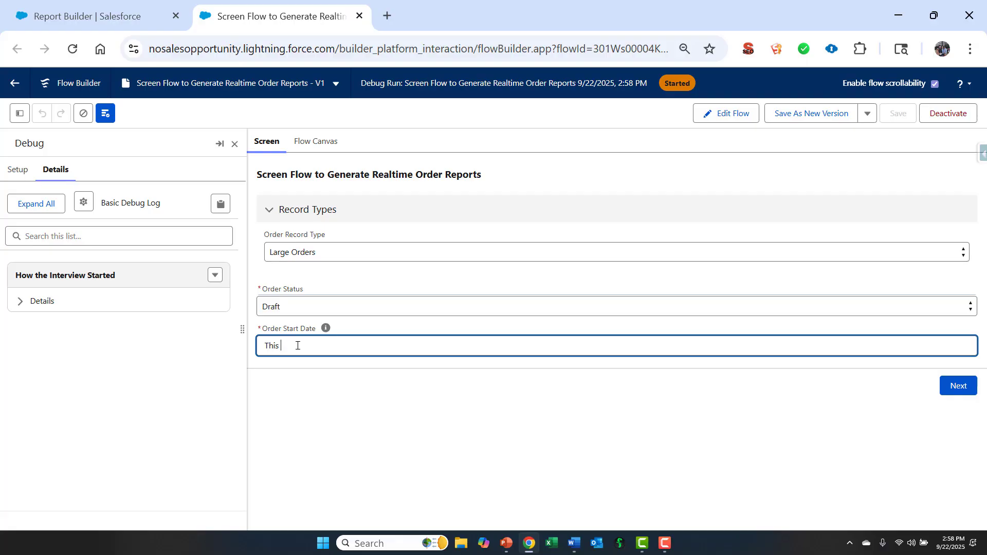
pyautogui.write('Week')
pyautogui.click(945, 388)
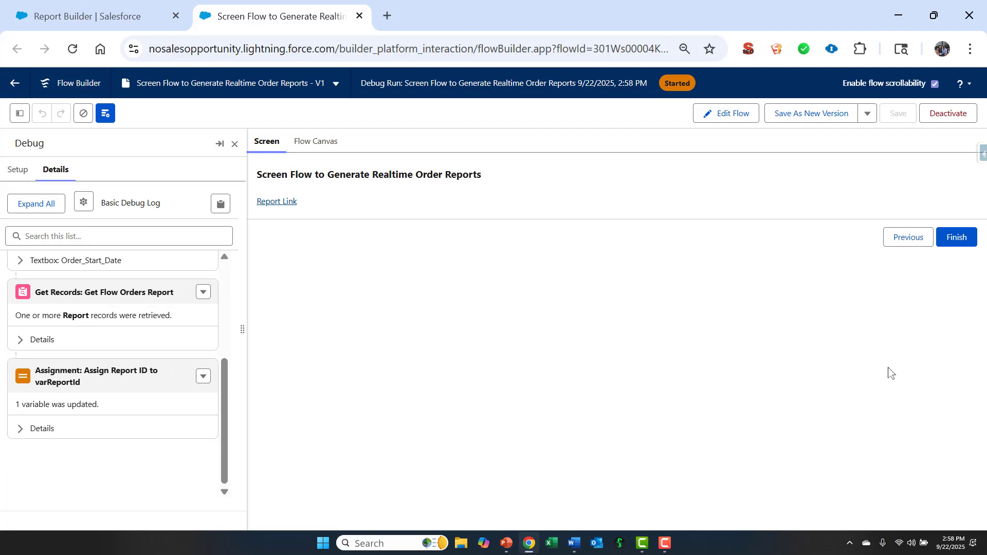
# Open the Flow Orders Report through the generated report link and examine its filters in edit mode
pyautogui.click(276, 200)
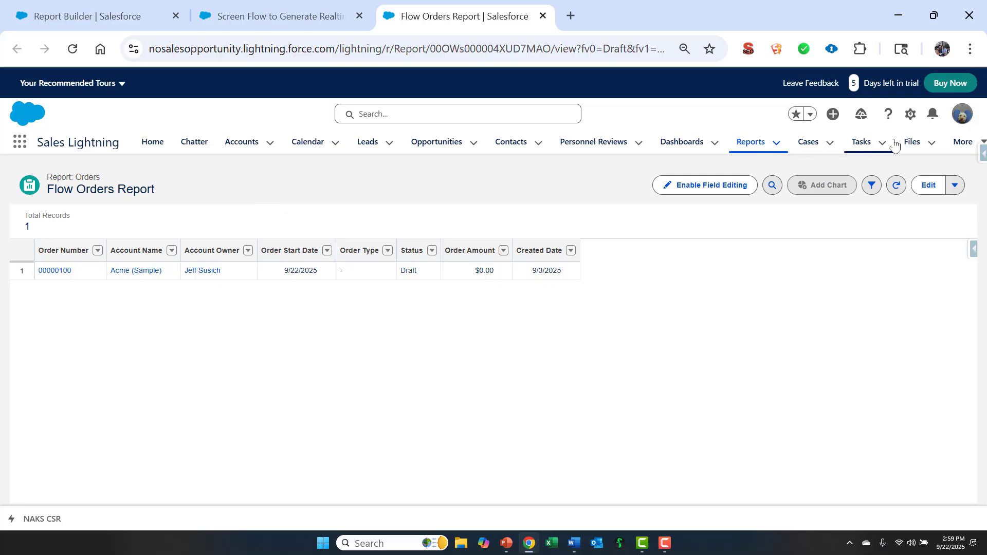
pyautogui.click(928, 185)
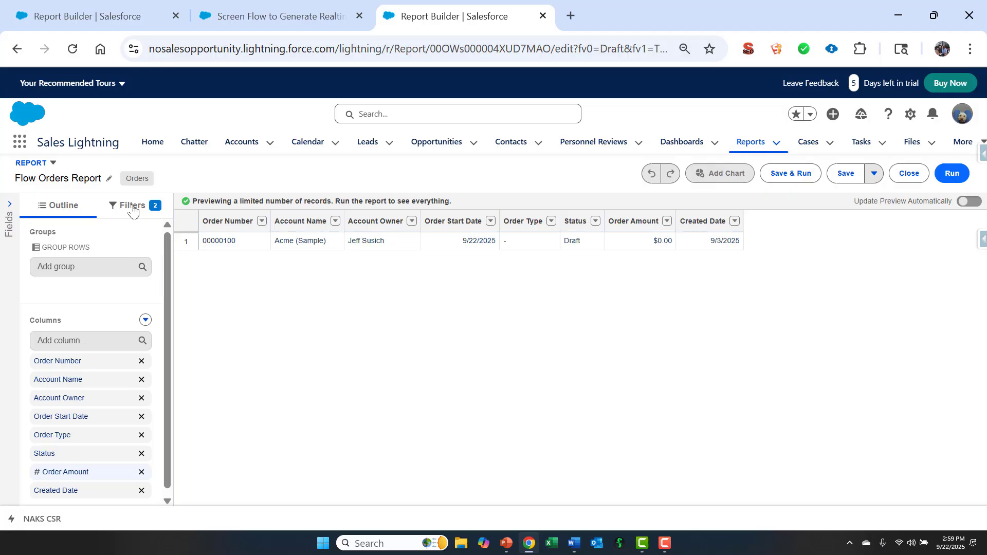
pyautogui.click(133, 206)
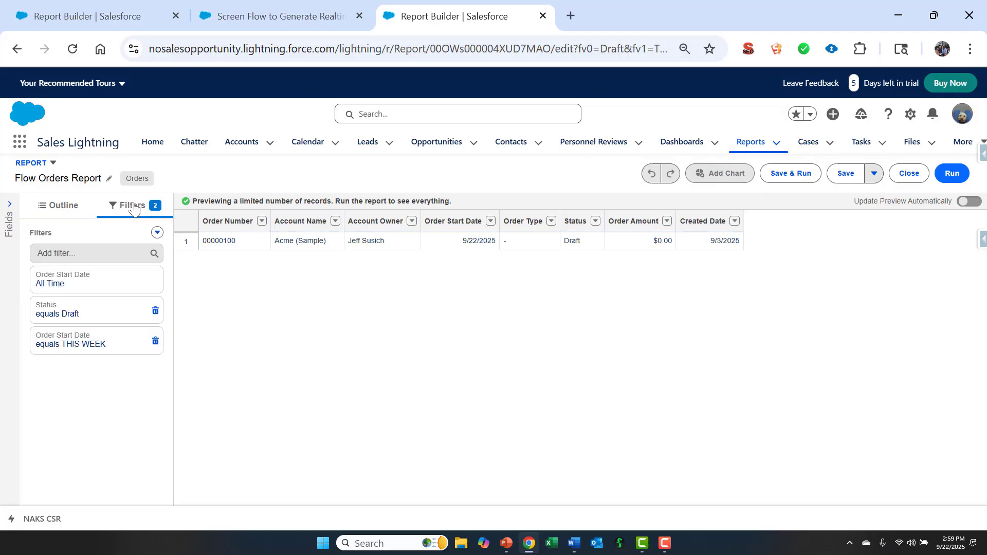